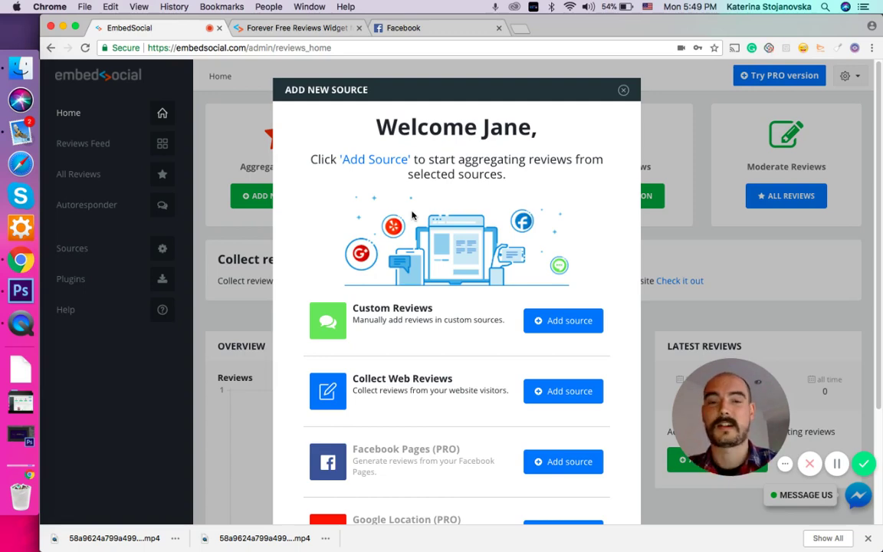
scroll(467, 276, down, 2)
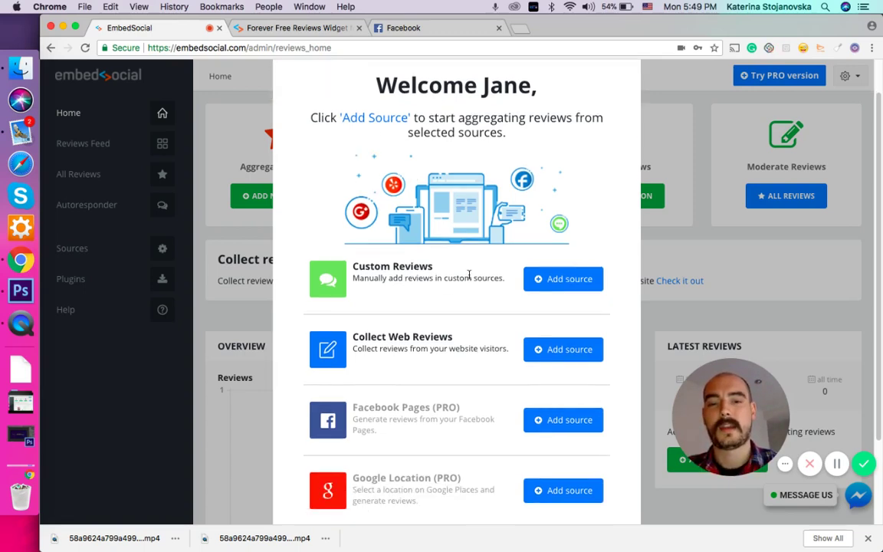
scroll(529, 372, down, 2)
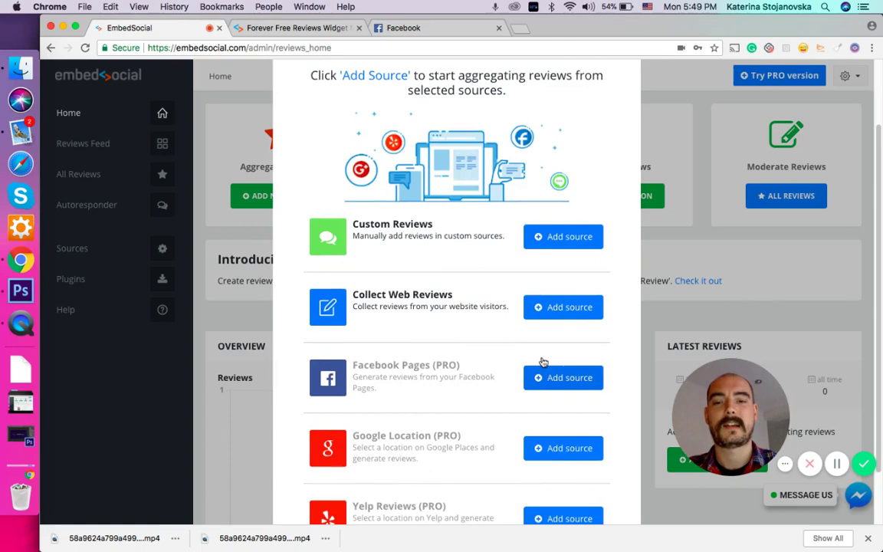
click(546, 311)
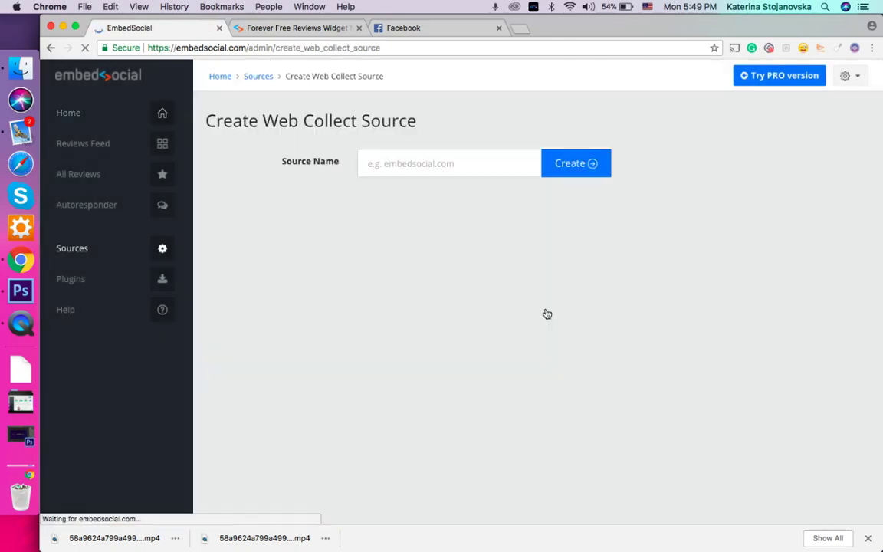
click(451, 163)
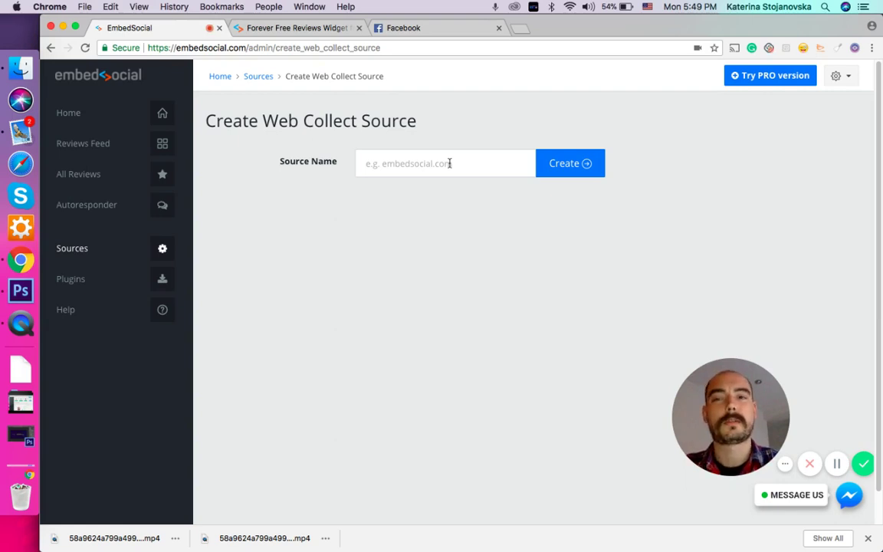
text(www)
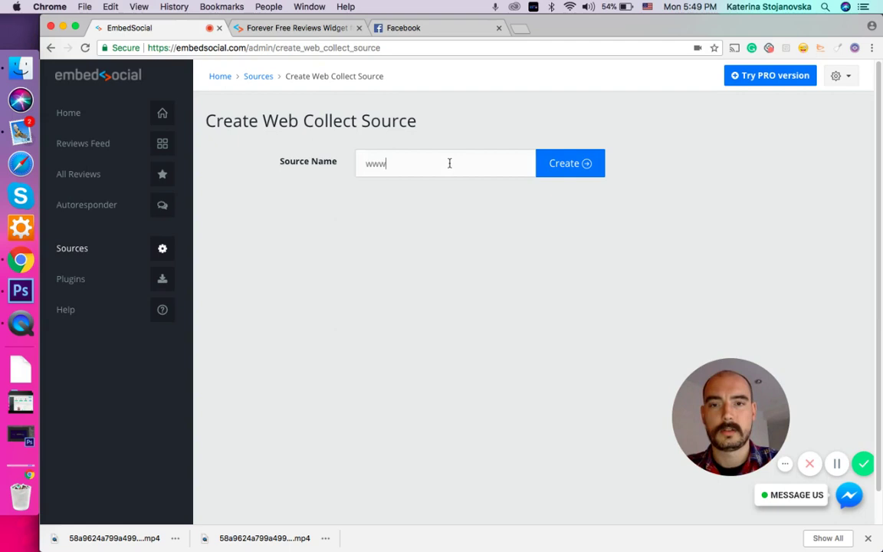
text(.em)
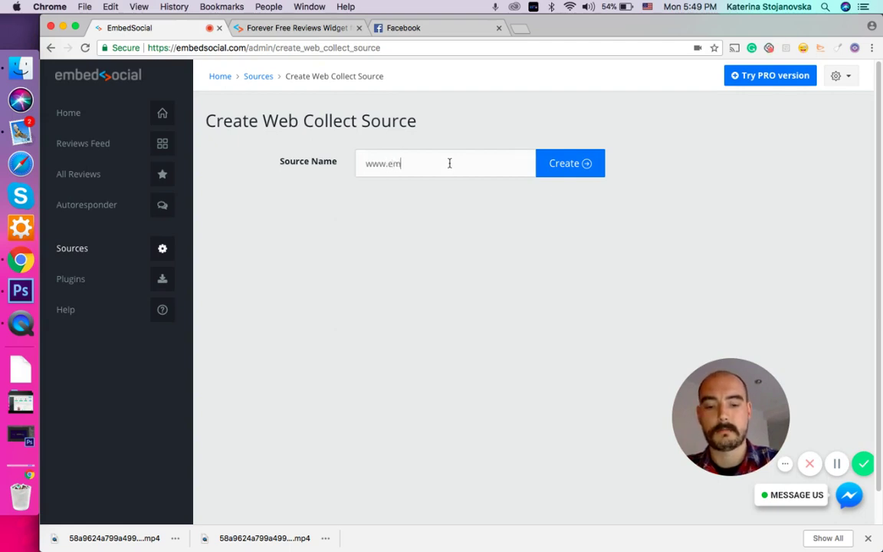
text(bedsocial.com)
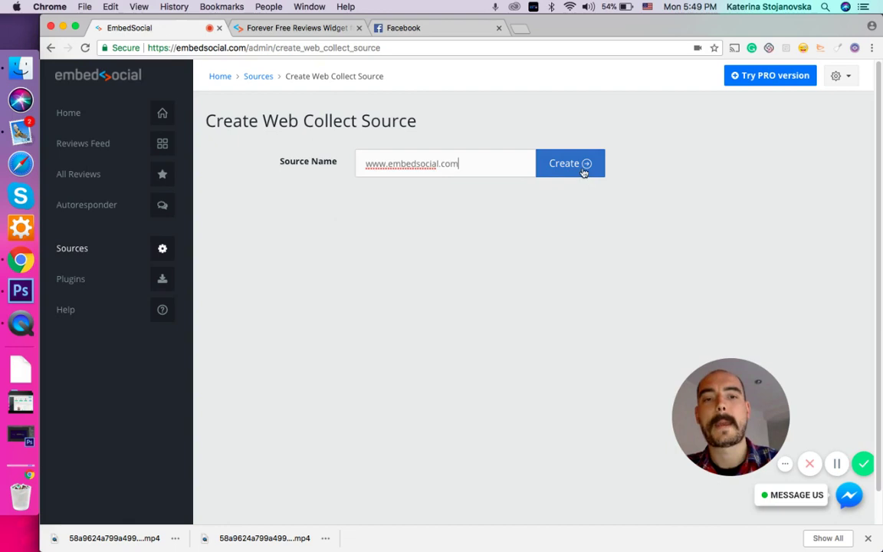
click(583, 169)
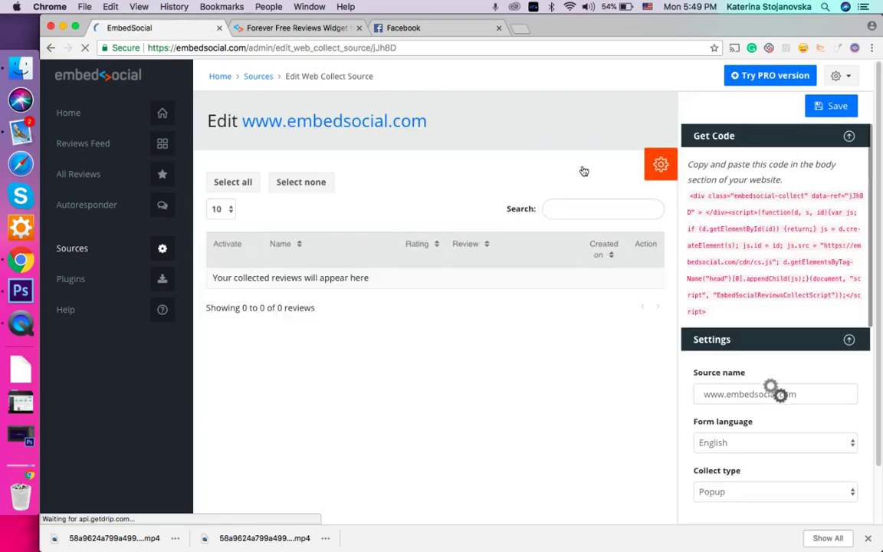
scroll(584, 171, down, 1)
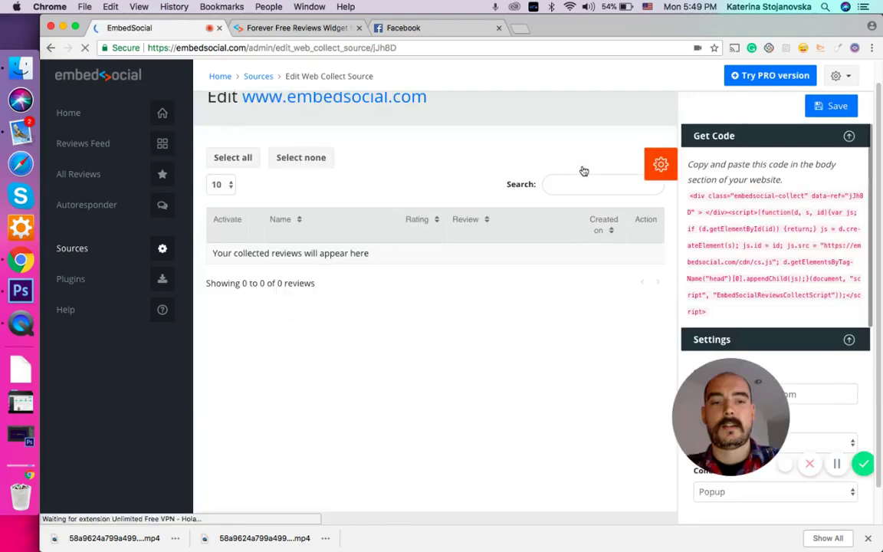
drag(731, 418, 390, 460)
drag(281, 421, 227, 445)
scroll(777, 400, down, 8)
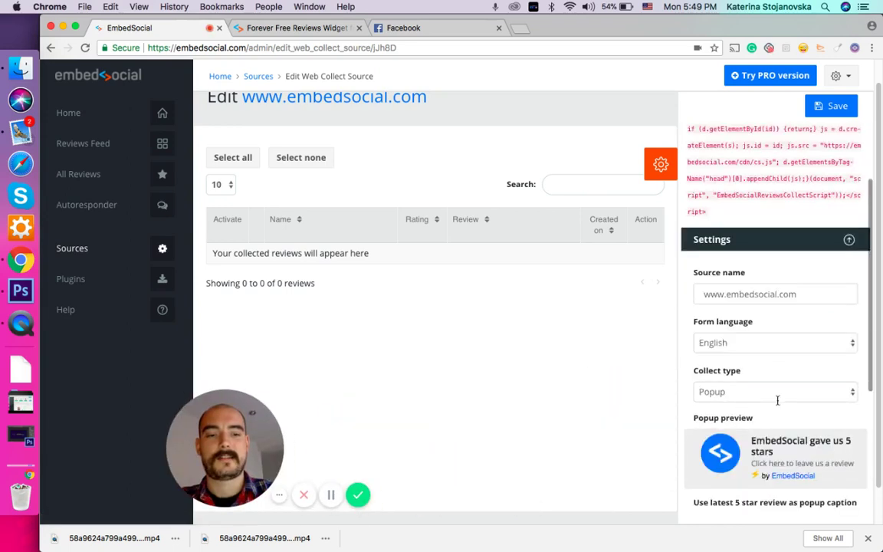
scroll(778, 405, up, 8)
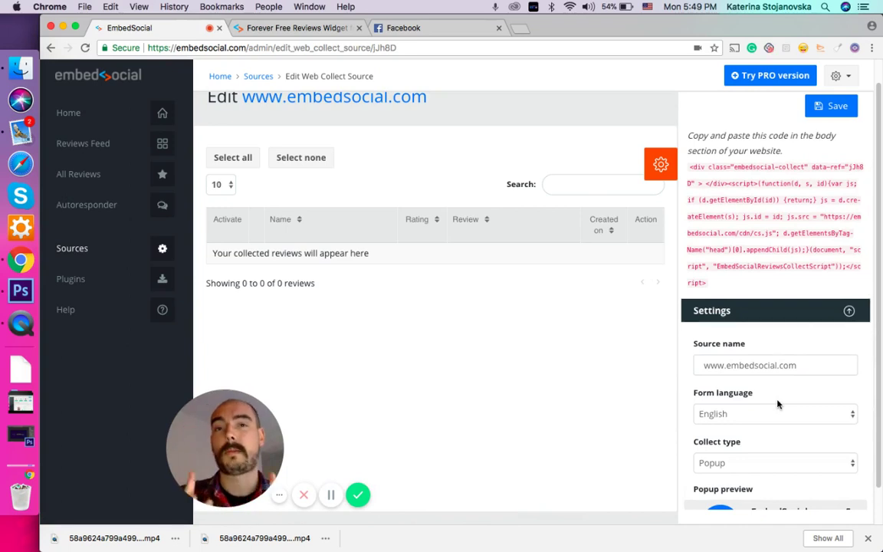
scroll(792, 396, down, 5)
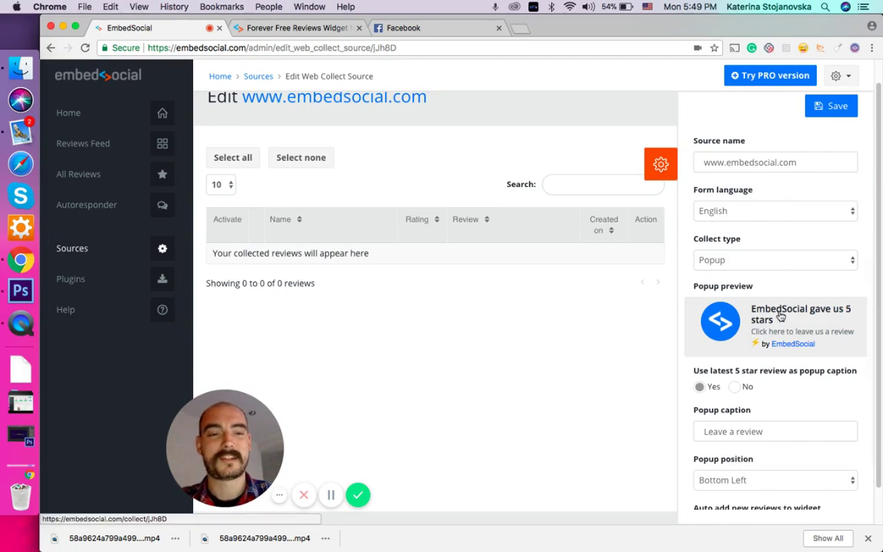
click(826, 261)
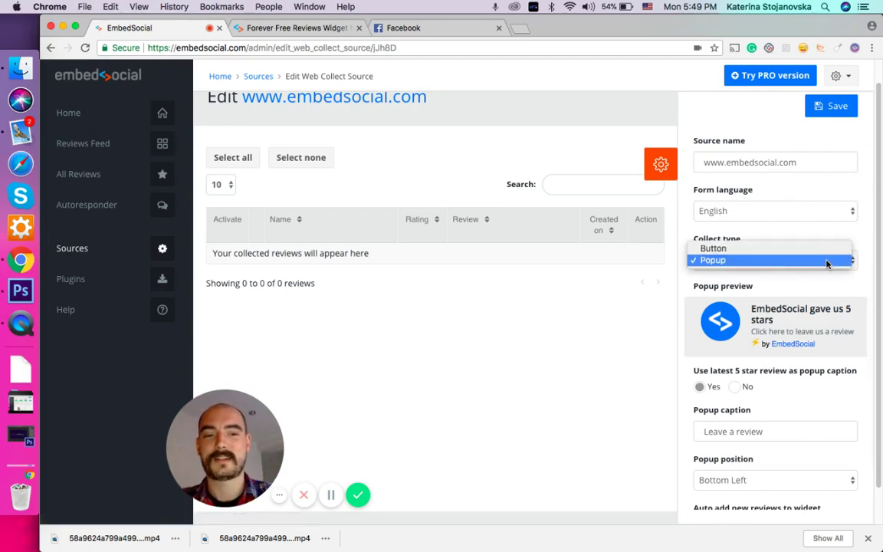
click(818, 250)
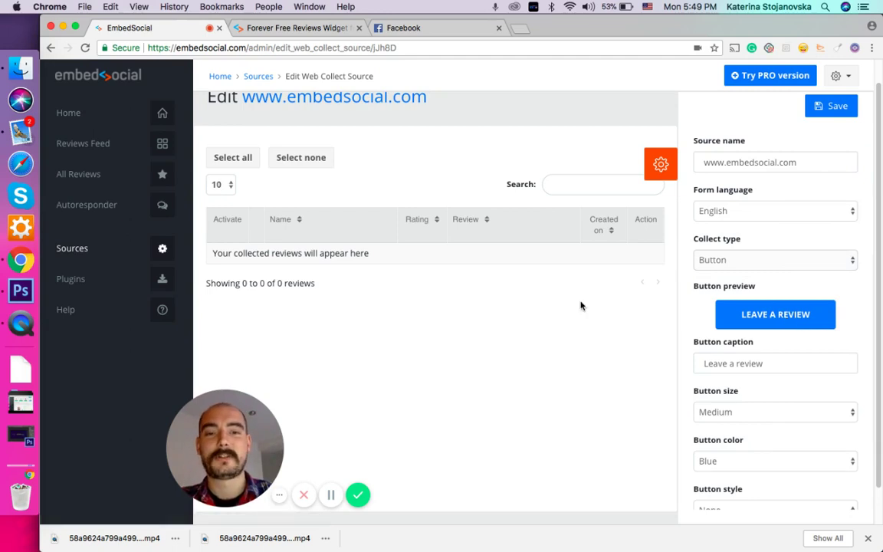
scroll(580, 306, up, 2)
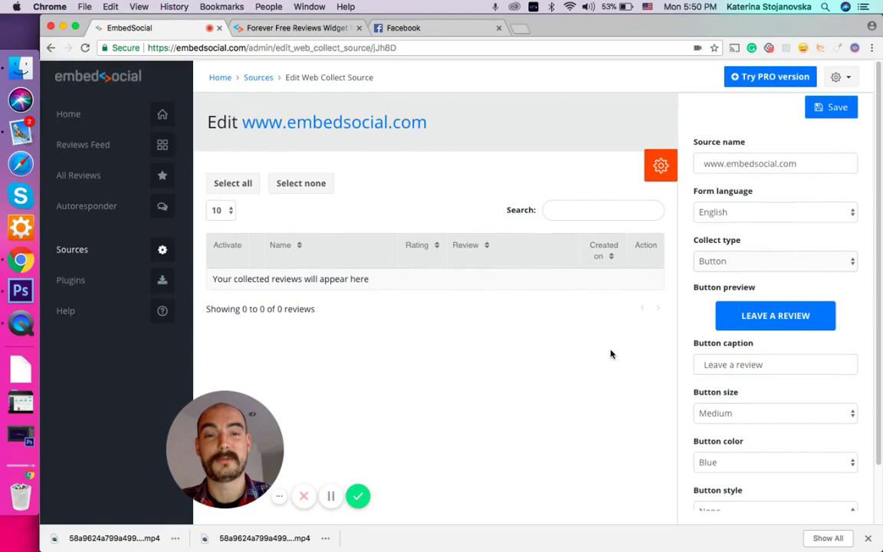
scroll(738, 261, up, 5)
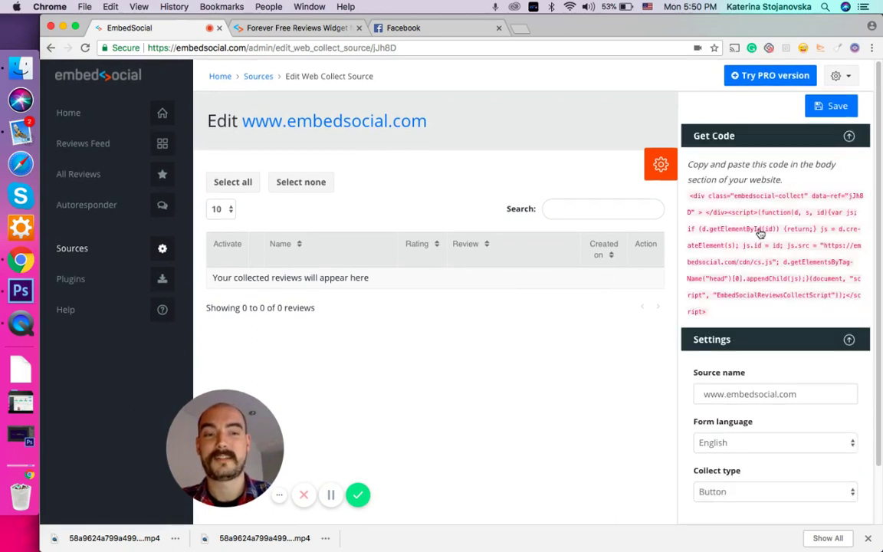
click(758, 235)
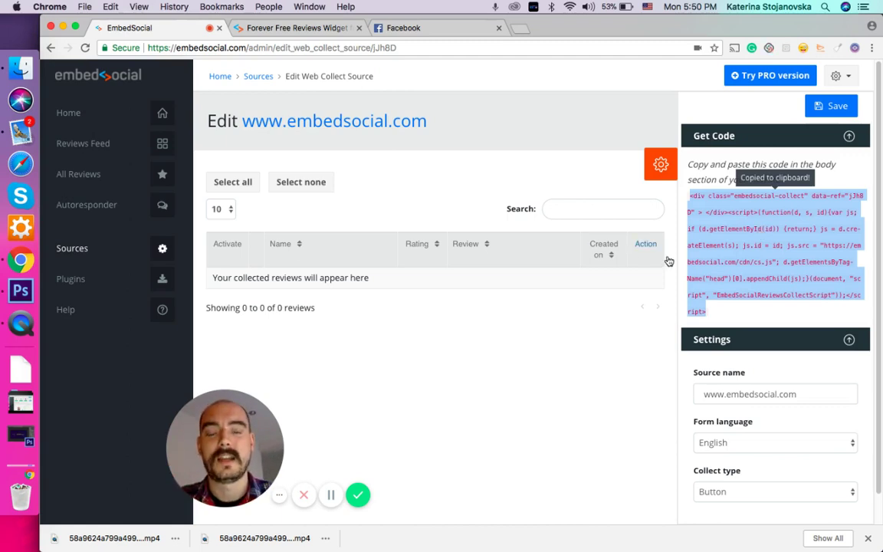
- Open the Leave us a review form from the review popup on the free reviews widget page
click(295, 27)
scroll(322, 238, down, 1)
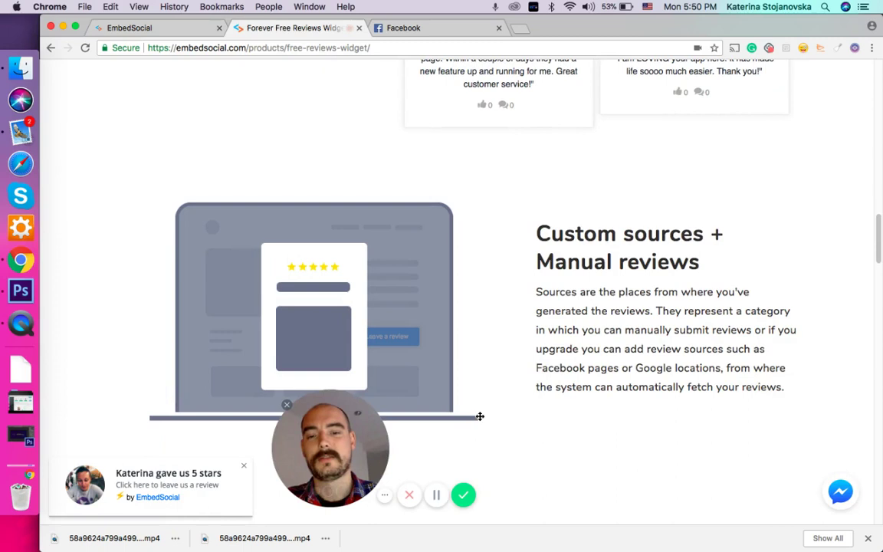
drag(332, 424, 588, 435)
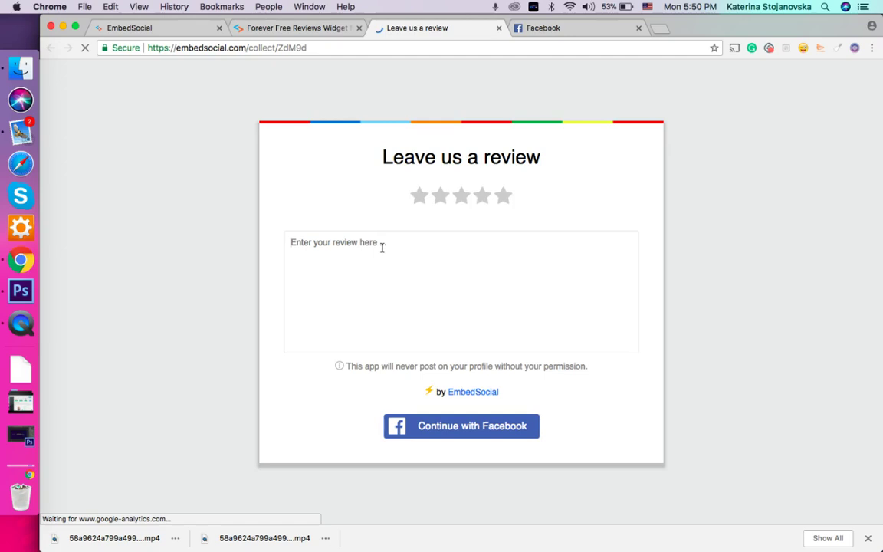
- Give a five-star rating in the review form and enter "fefef" as the review text
click(506, 201)
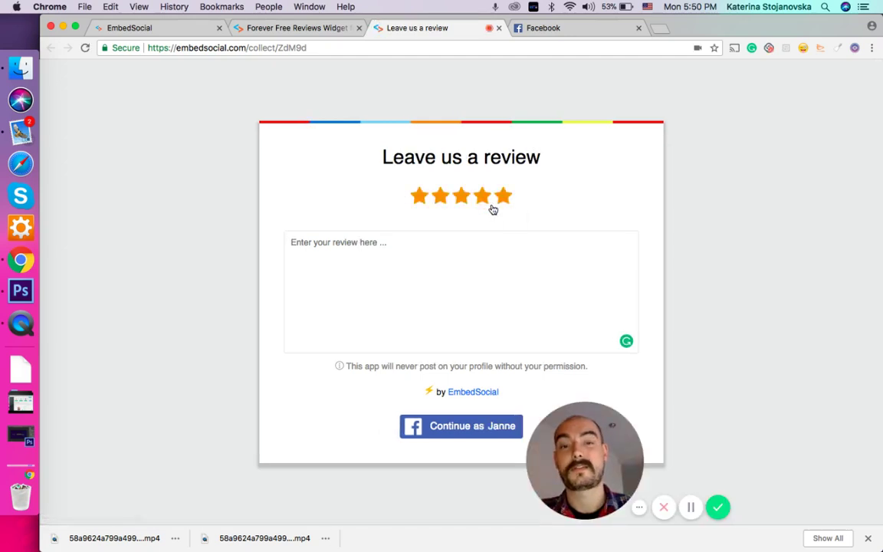
click(385, 251)
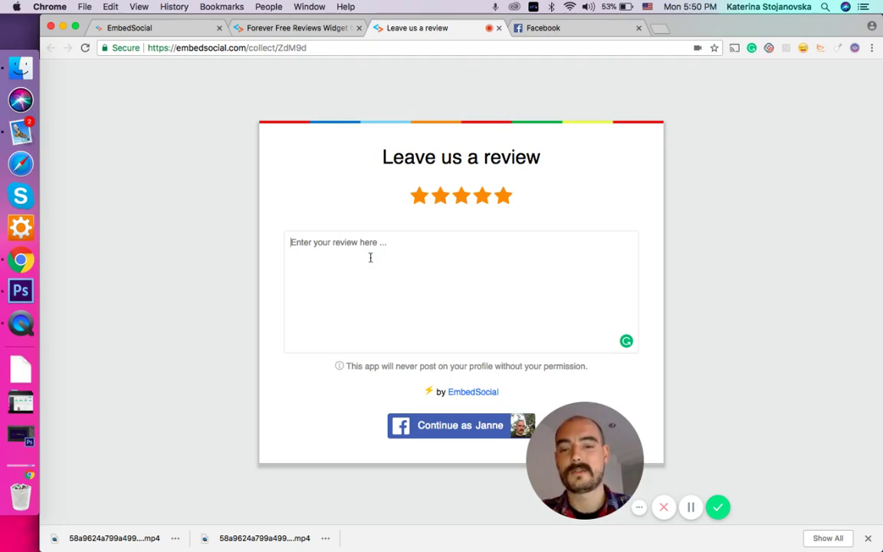
text(fefef)
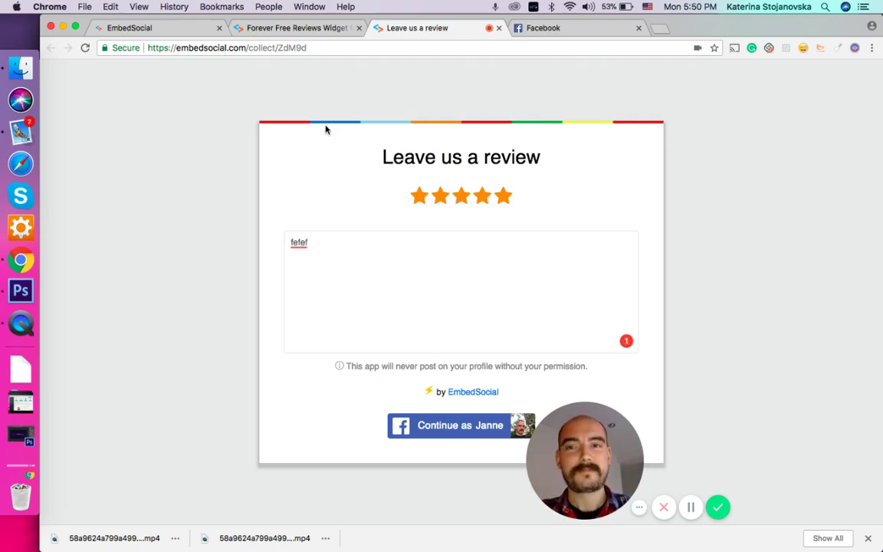
click(158, 28)
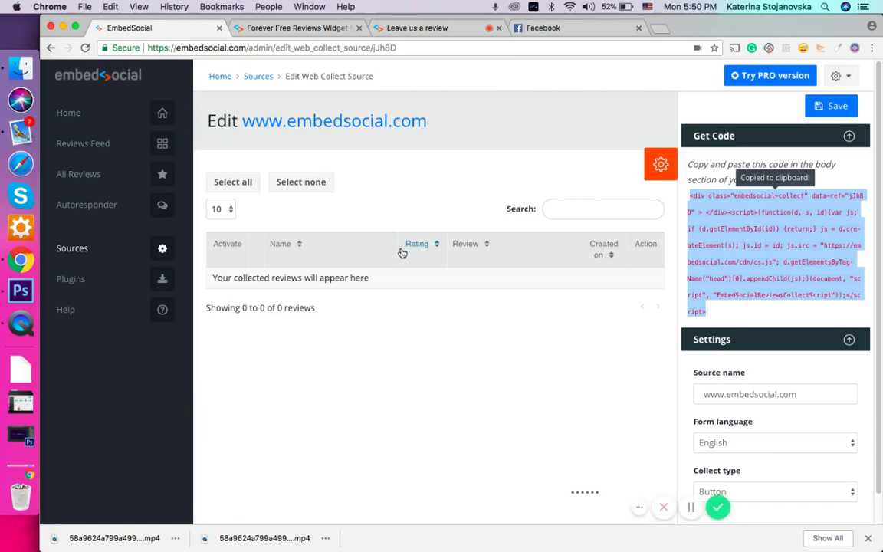
drag(593, 427, 246, 418)
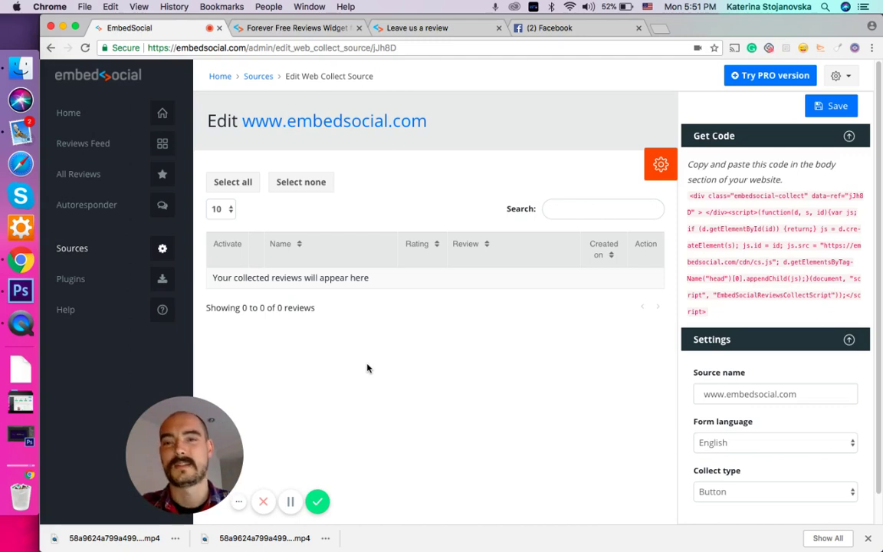
click(111, 144)
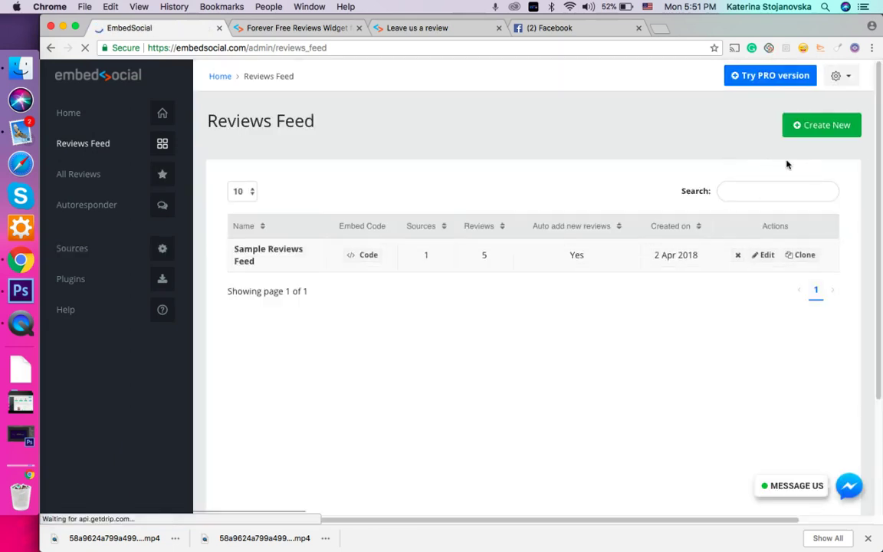
click(823, 136)
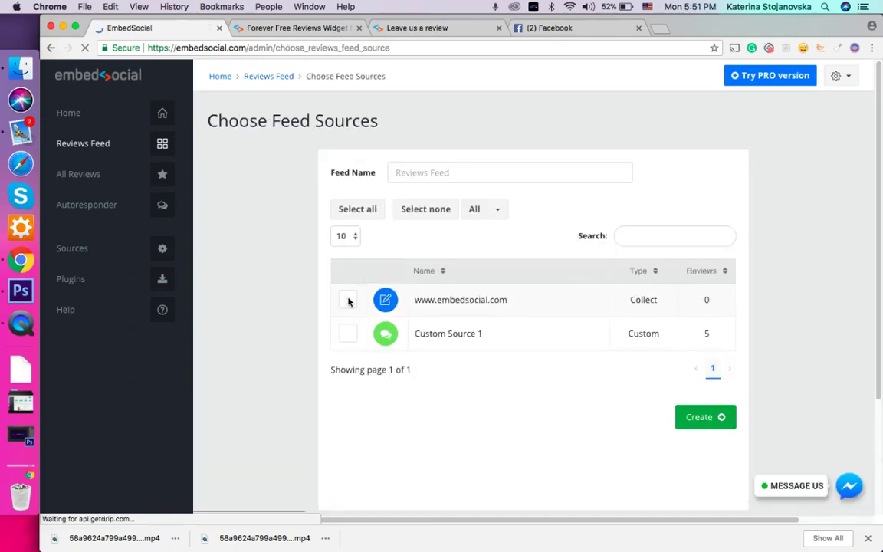
click(348, 300)
click(348, 333)
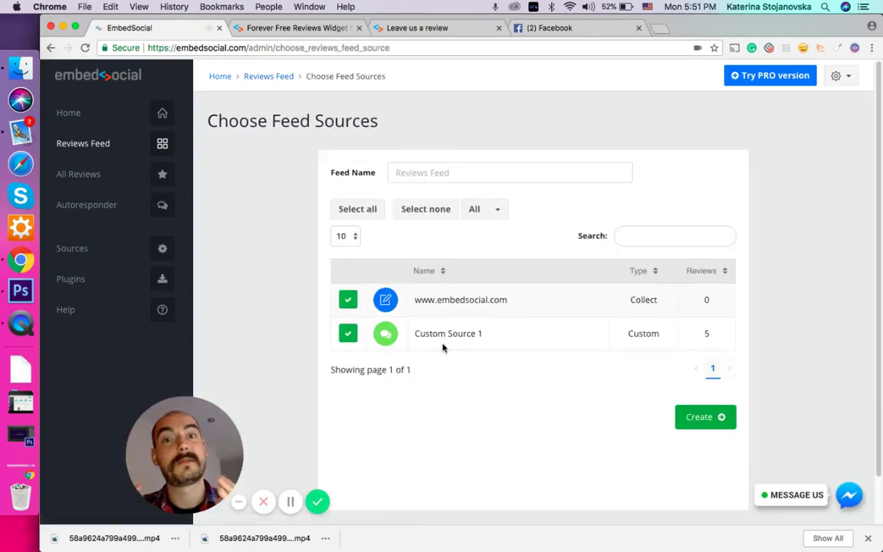
click(715, 418)
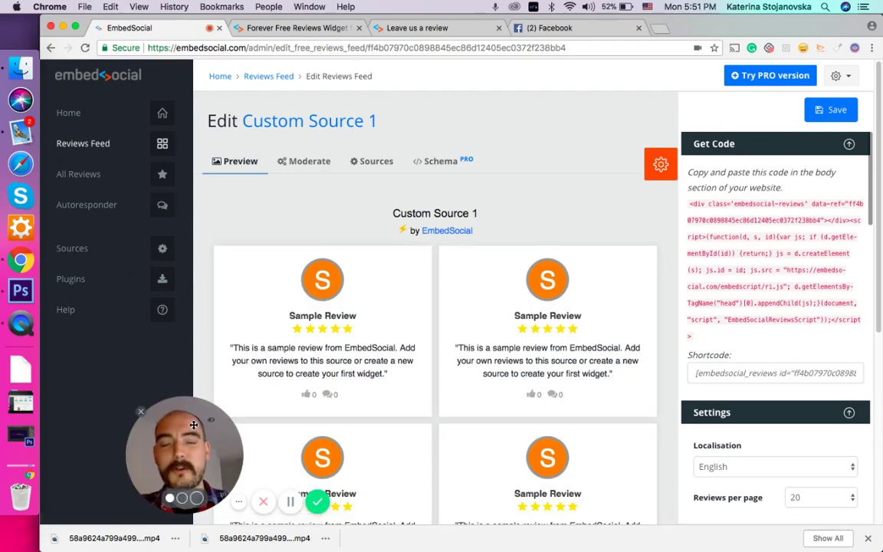
- Look through the new feed's review preview and copy its embed code to the clipboard
scroll(558, 391, down, 3)
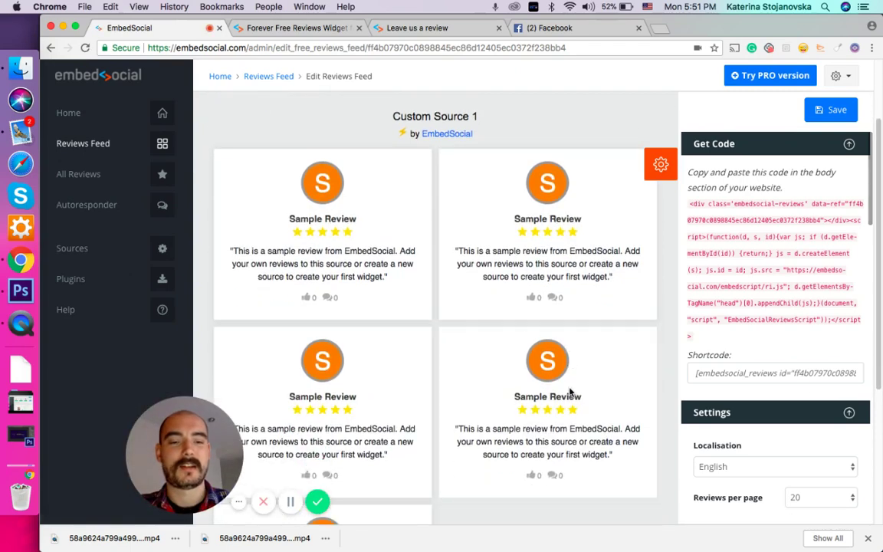
scroll(805, 395, down, 10)
scroll(814, 274, up, 10)
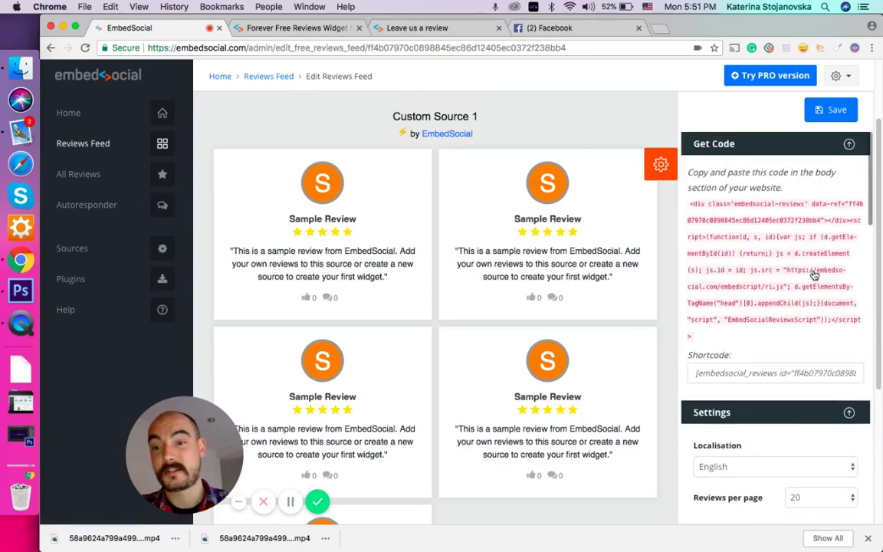
click(769, 261)
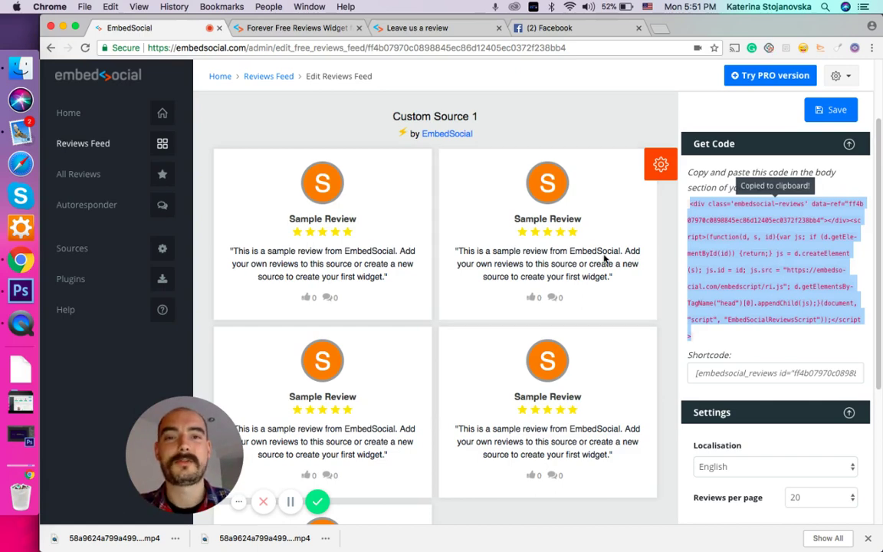
- View the embedded reviews feed in the Display Reviews on your website section of the free reviews widget page
click(296, 31)
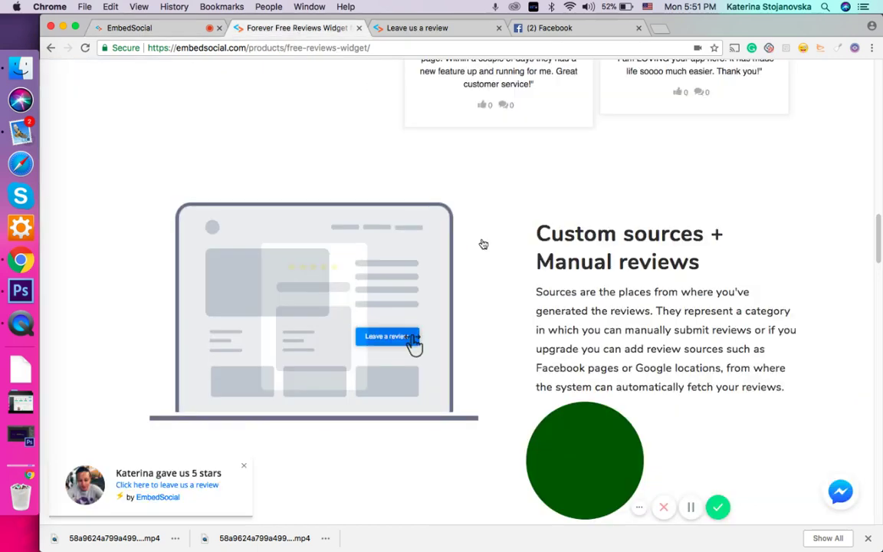
scroll(483, 245, up, 2)
scroll(596, 262, up, 5)
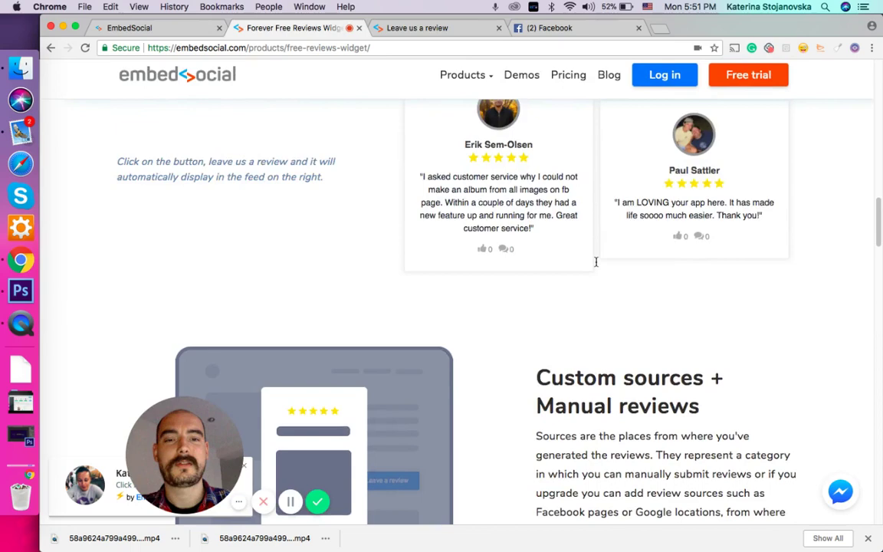
scroll(597, 265, up, 1)
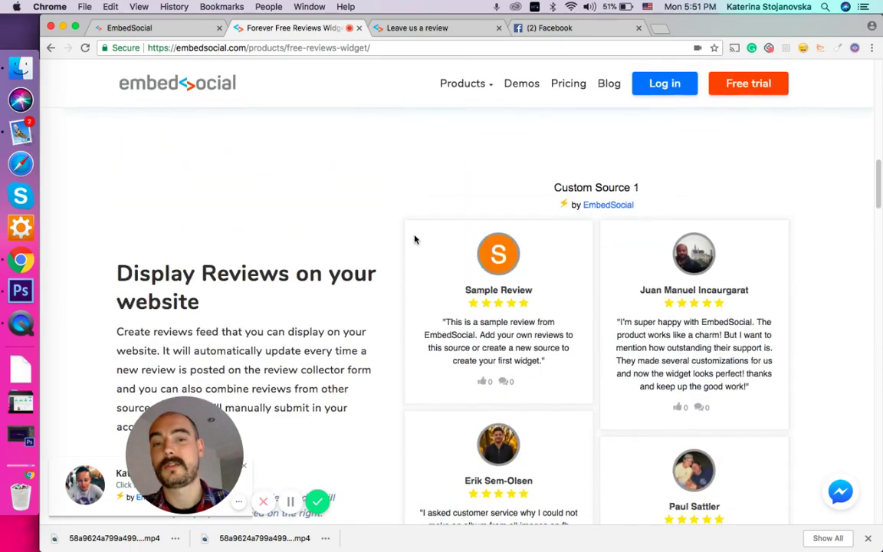